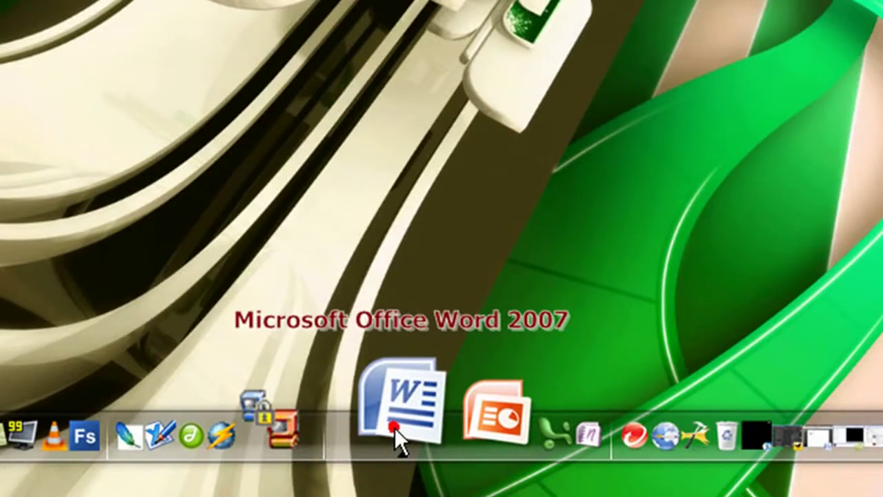
- Launch Word 2007 with a blank document, briefly opening and closing the Office menu
click(395, 428)
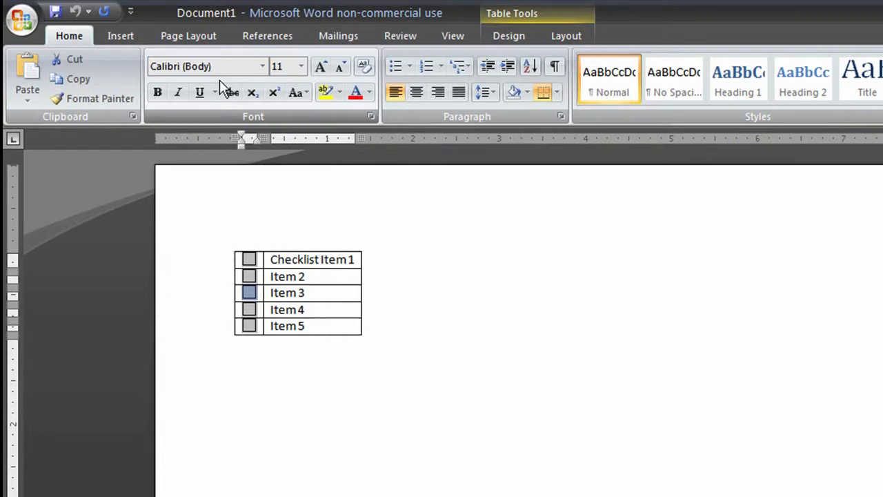
click(19, 36)
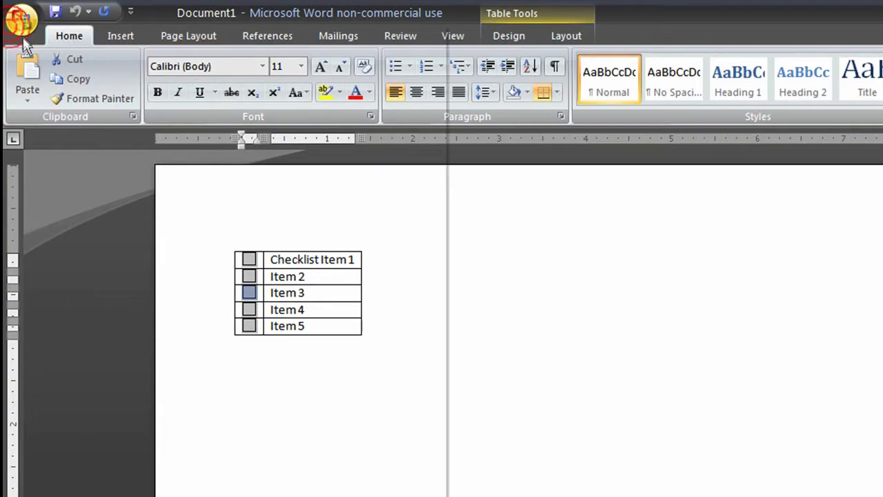
key(Escape)
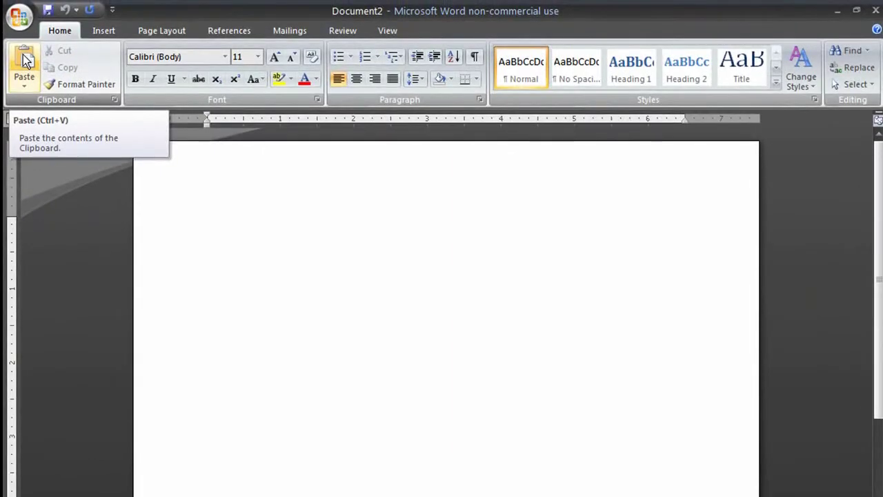
- Insert an empty 2-column by 8-row table from the Insert tab's table grid
click(94, 31)
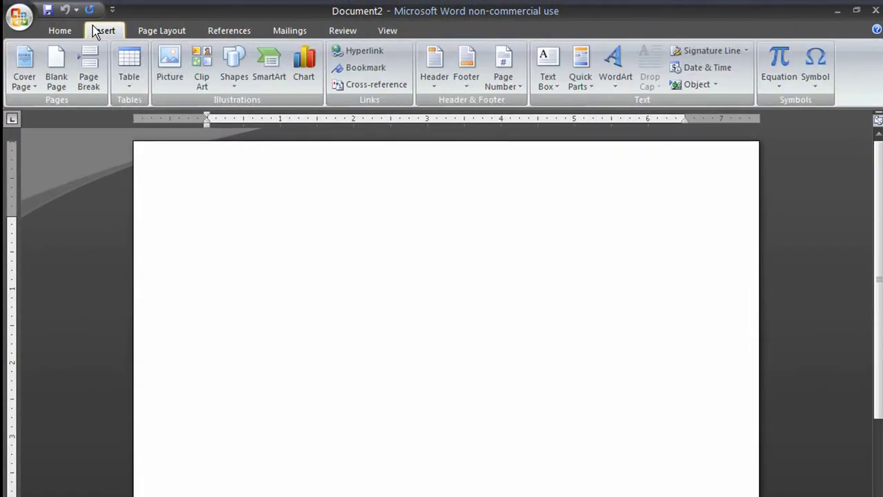
click(129, 72)
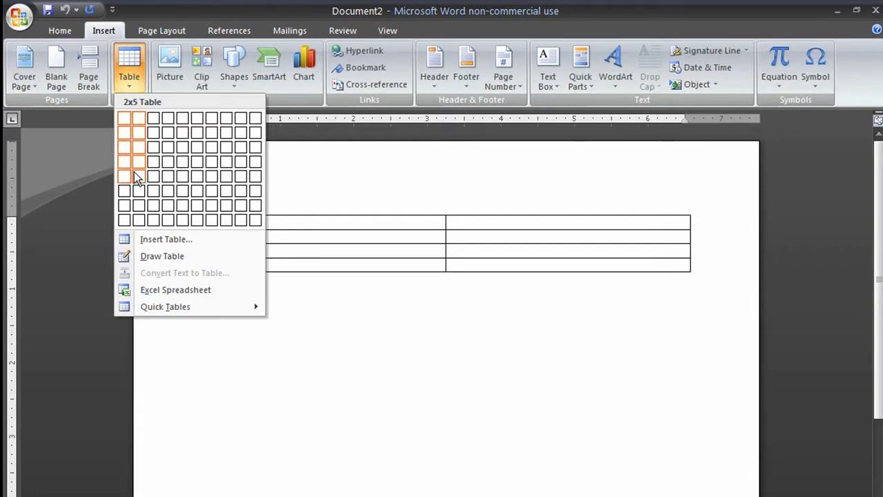
click(136, 217)
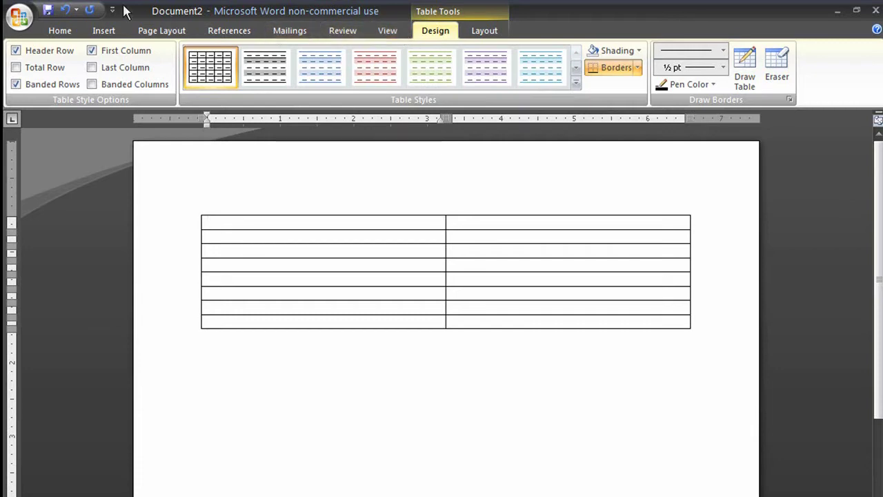
- Turn on 'Show Developer tab in the Ribbon' under Word Options > Popular
click(28, 18)
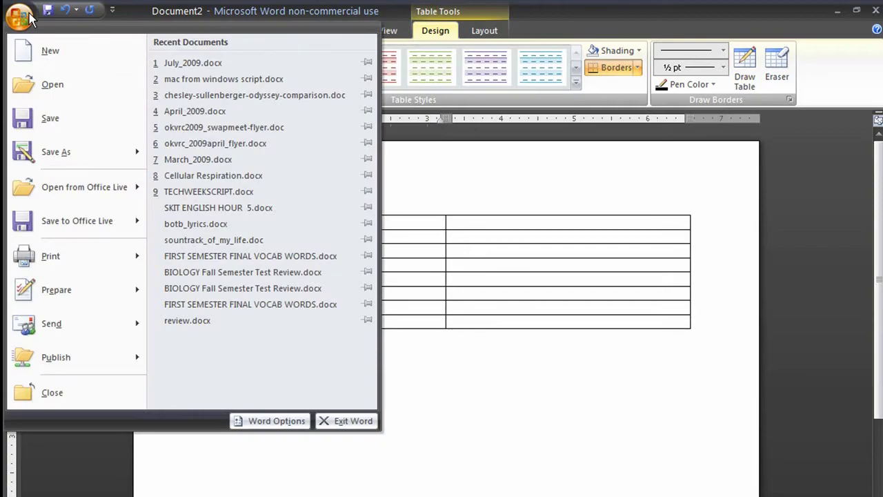
click(252, 417)
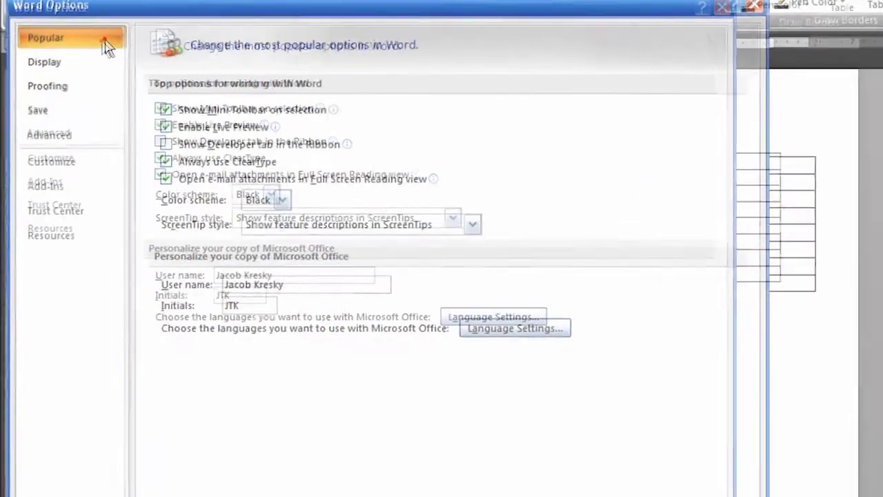
click(92, 42)
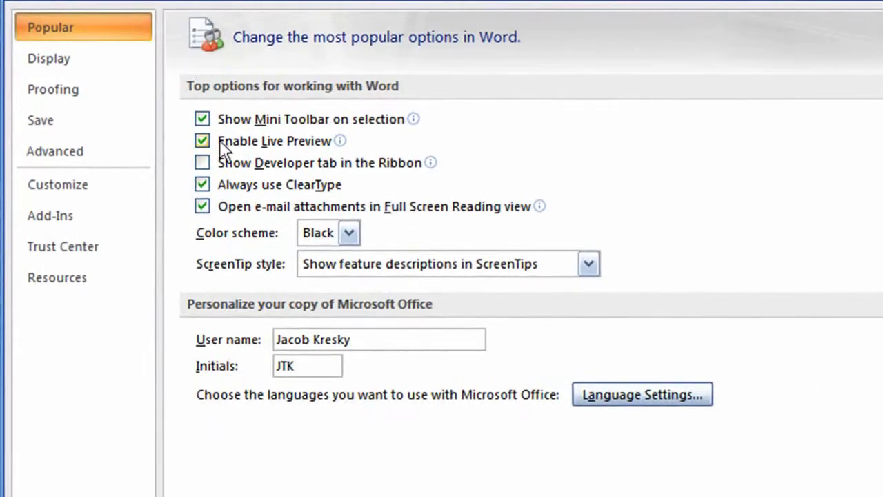
click(227, 163)
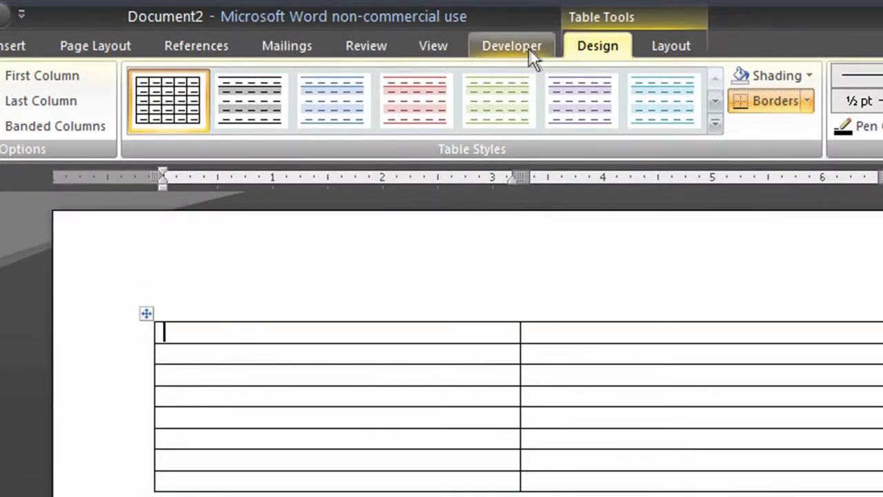
- Insert a legacy Check Box Form Field into the table's first cell
click(527, 47)
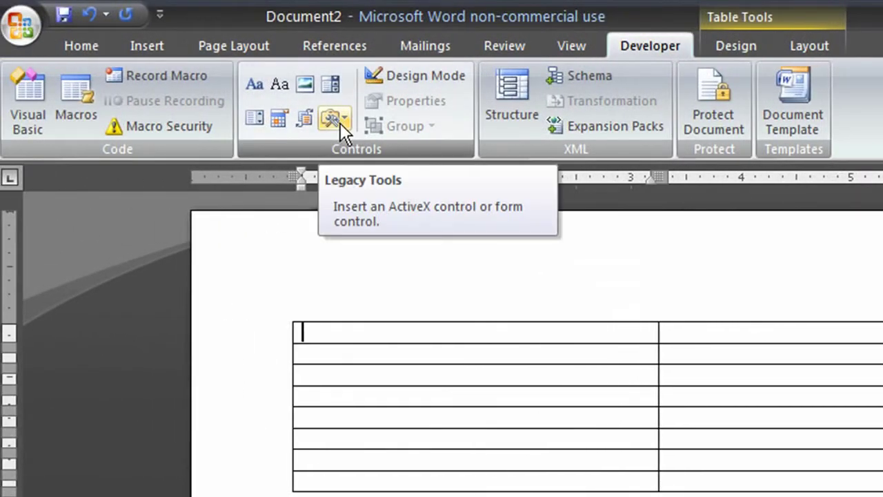
click(340, 124)
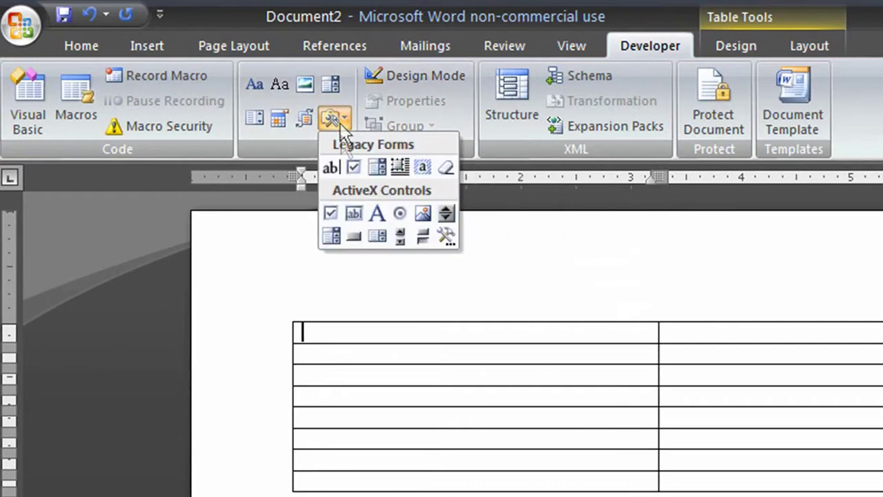
click(353, 168)
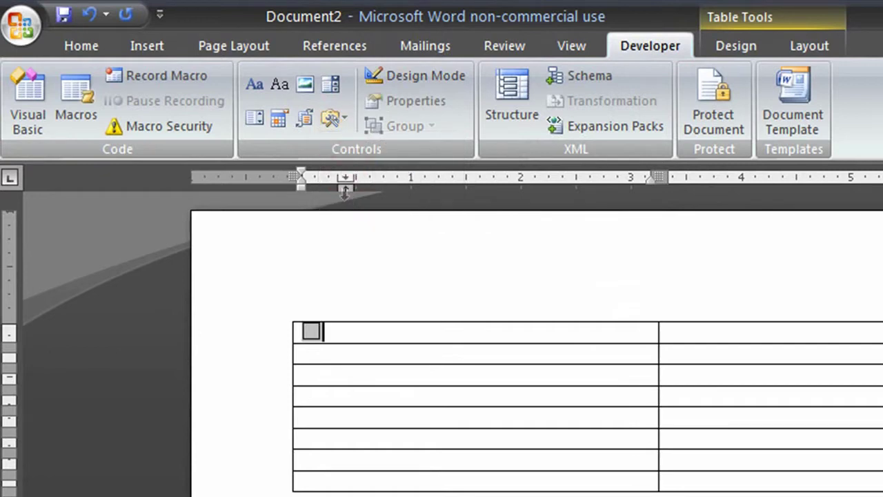
- Copy the checkbox field into the first-column cells of rows 2 through 8
click(353, 333)
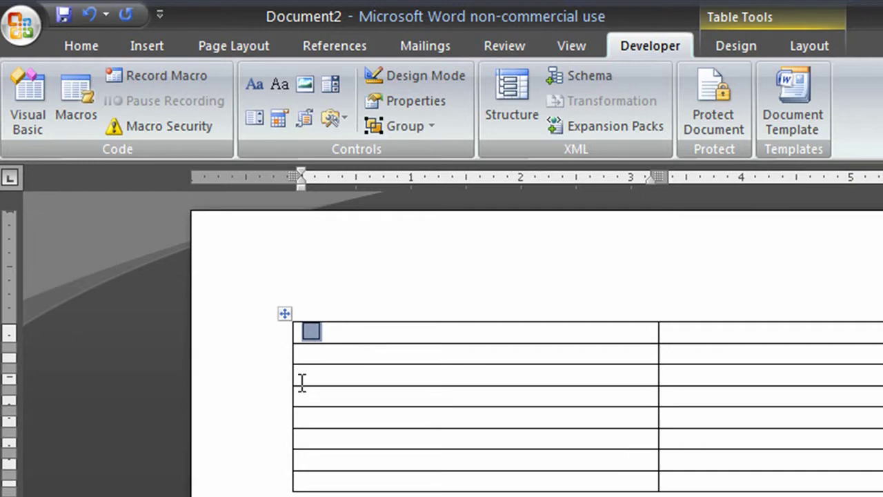
drag(345, 359, 345, 457)
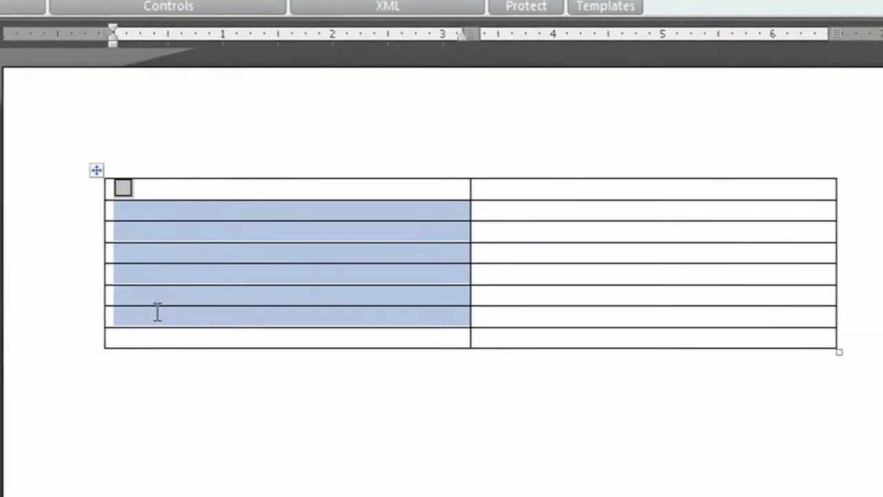
drag(157, 312, 158, 331)
key(ctrl+v)
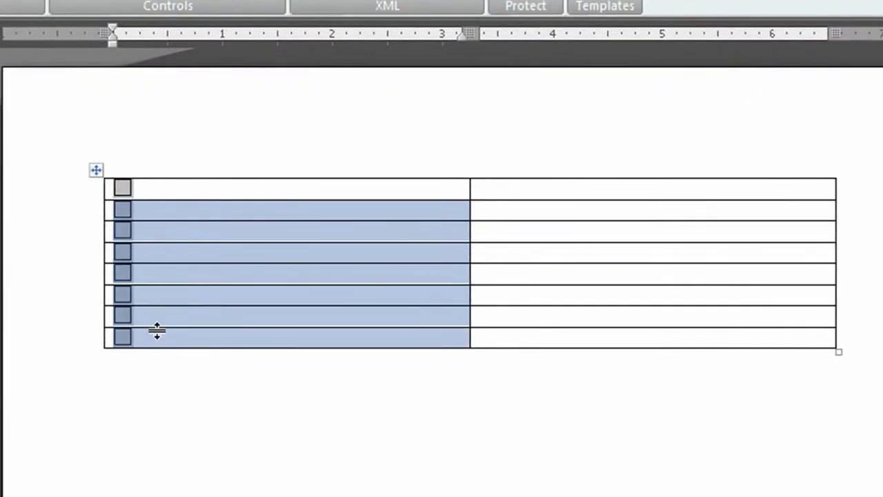
click(234, 187)
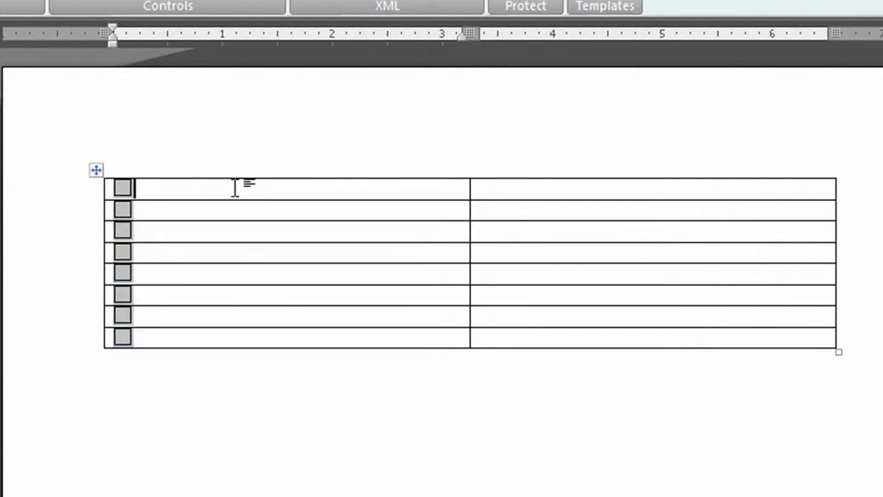
right_click(235, 186)
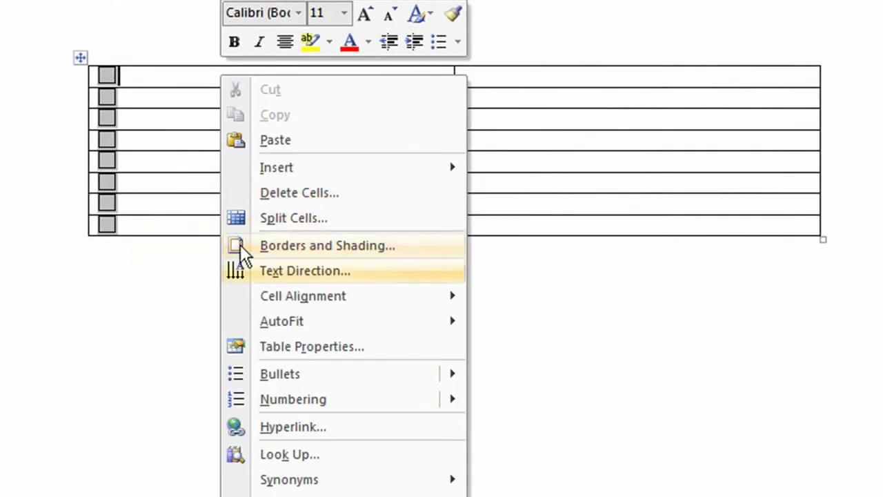
- Apply AutoFit to Contents to the table from its right-click menu
mouse_move(270, 333)
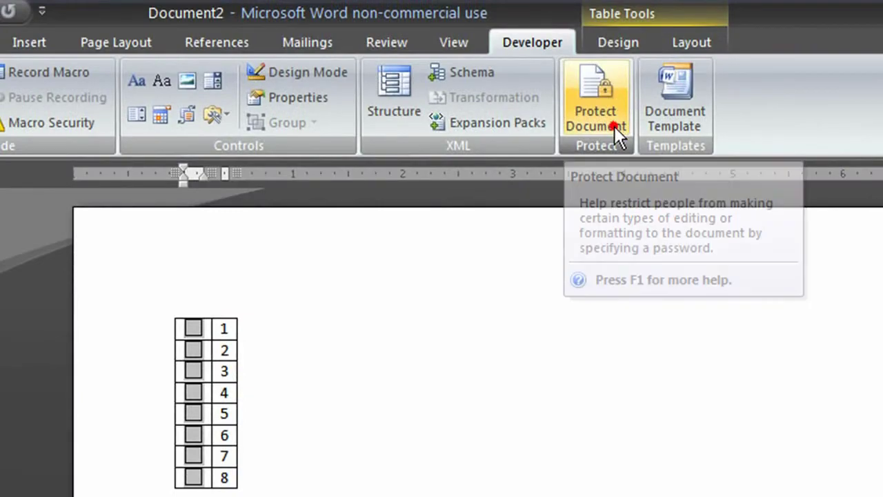
- Restrict editing to 'Filling in forms' and enforce protection with no password
click(614, 126)
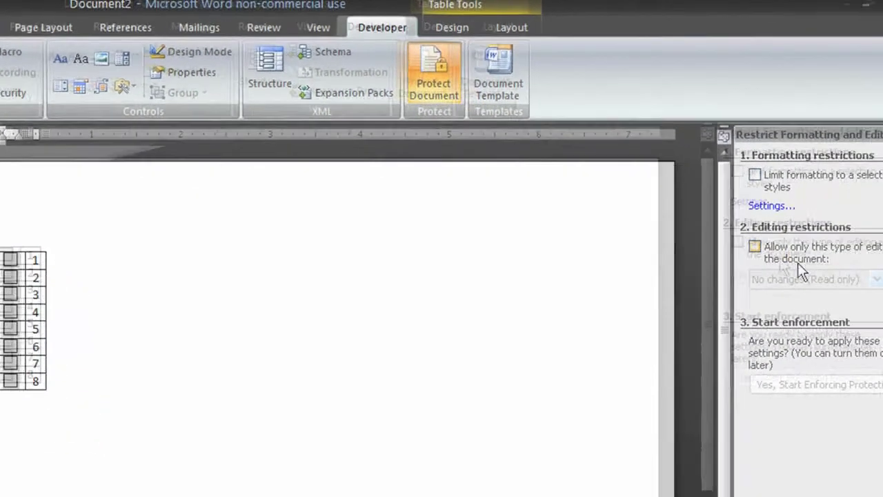
click(717, 235)
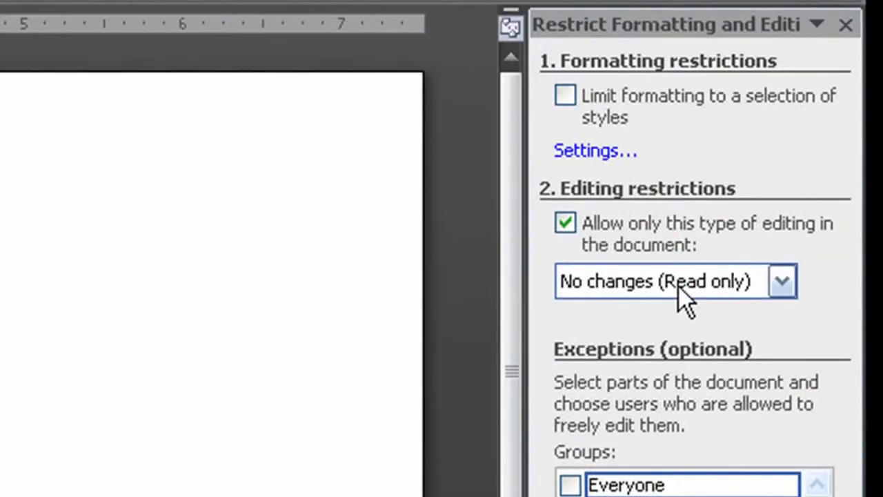
click(679, 287)
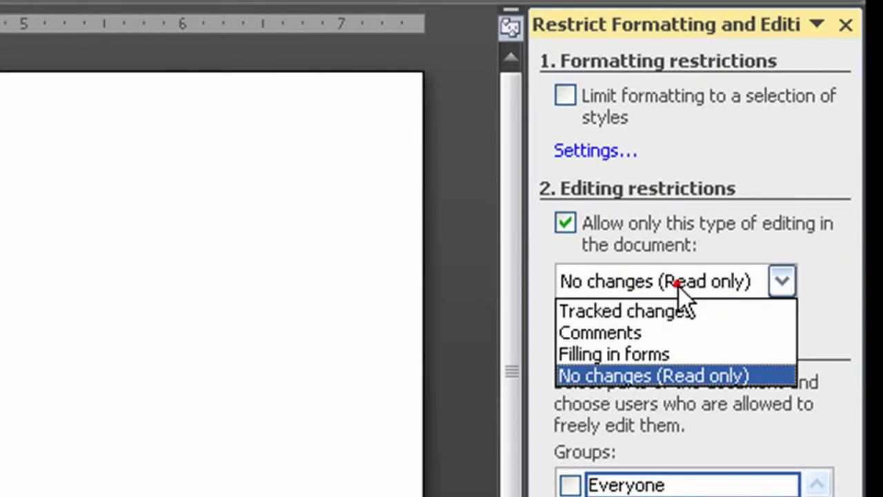
click(677, 352)
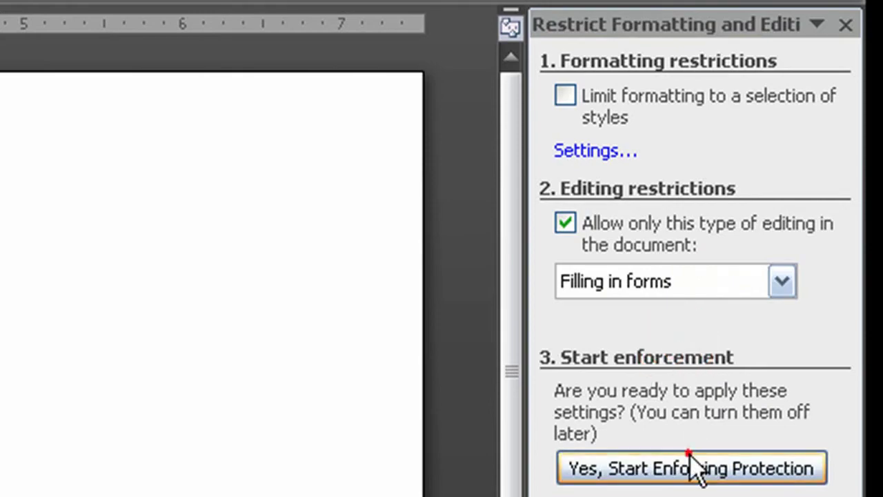
click(694, 469)
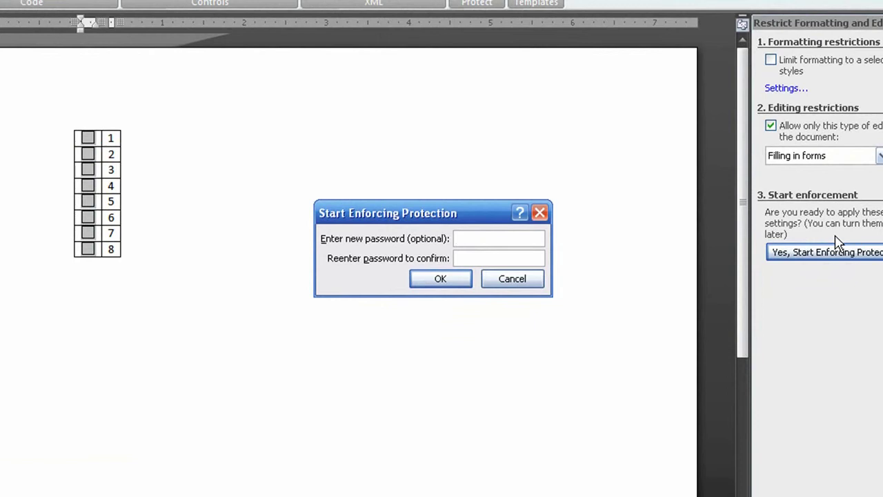
key(Return)
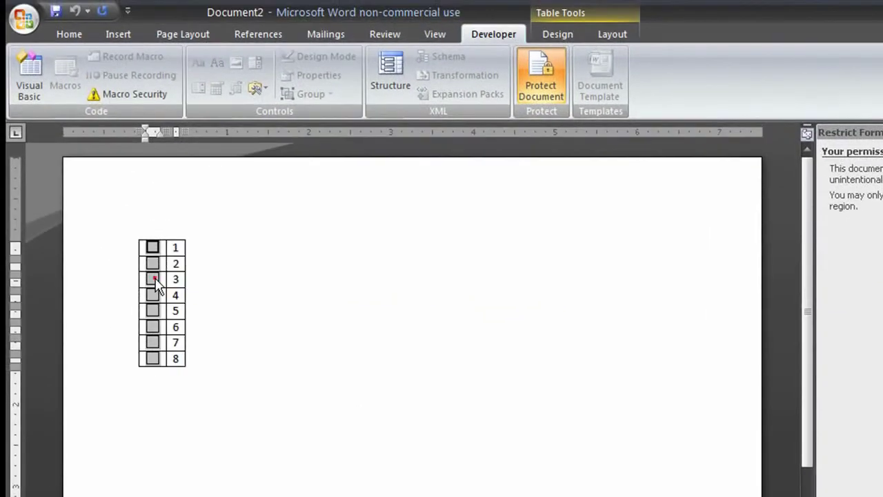
- Tick checkboxes 3 and 5, view the greyed-out context menu, then stop protection
click(144, 263)
click(153, 310)
right_click(155, 265)
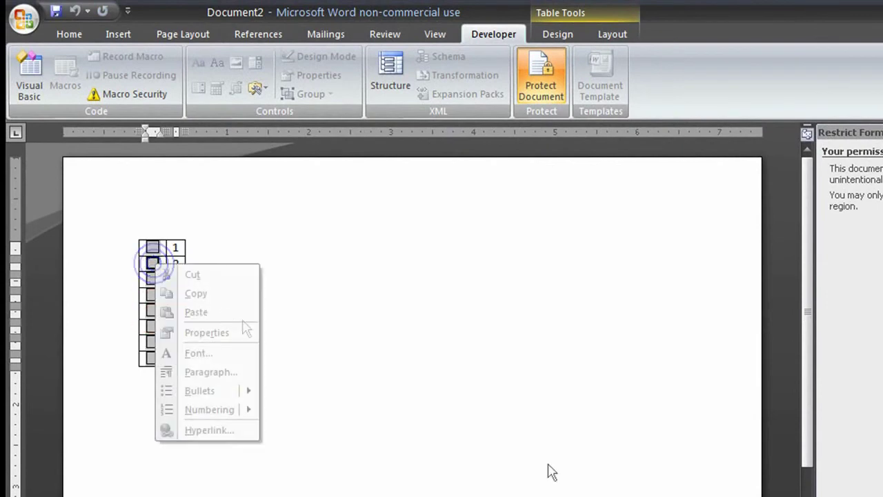
click(429, 263)
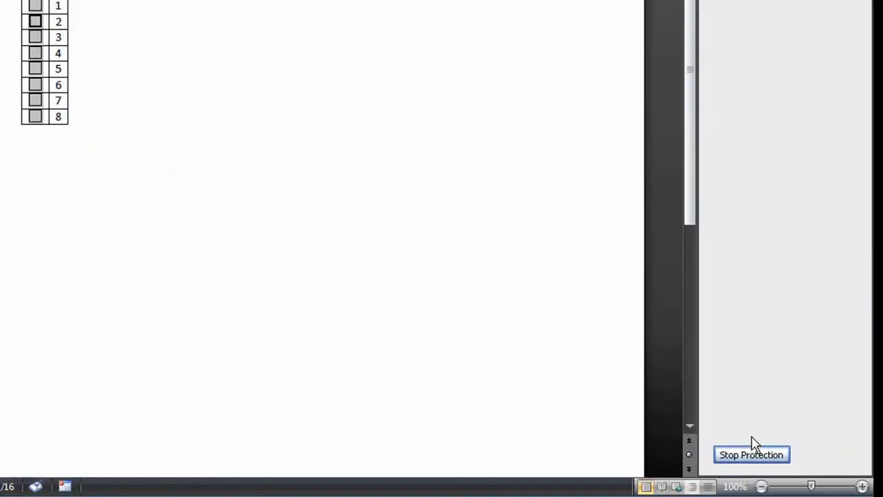
click(752, 452)
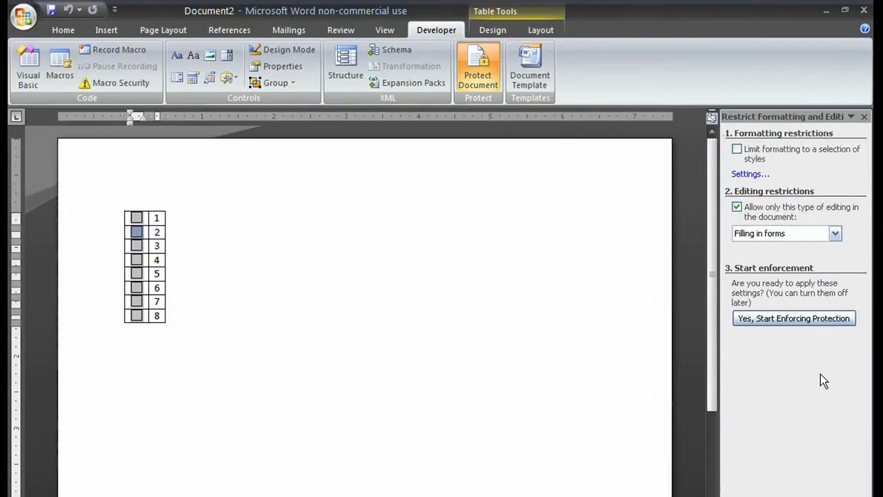